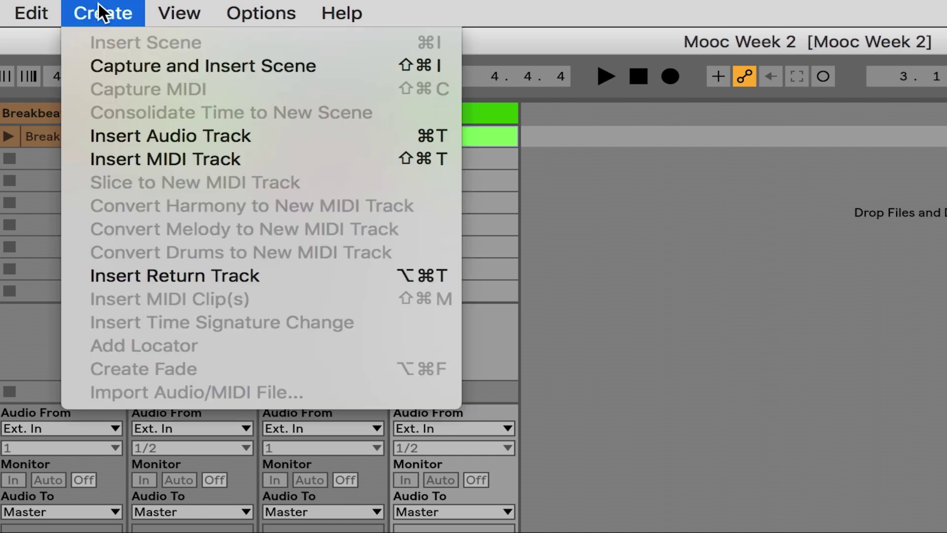
Step: Insert MIDI track 6 and load an empty Simpler onto it from the Instruments browser
{"action": "left_click", "coordinate": [153, 159]}
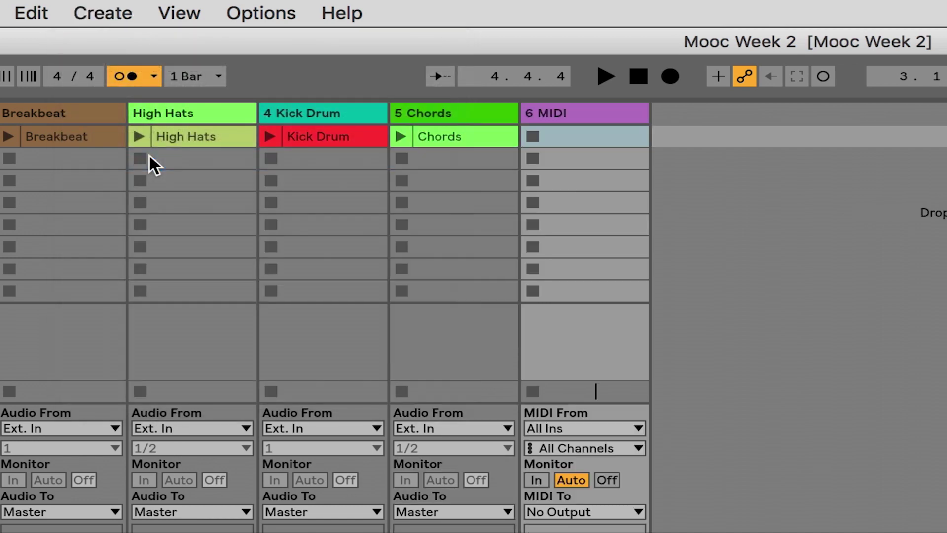
{"action": "left_click", "coordinate": [562, 123]}
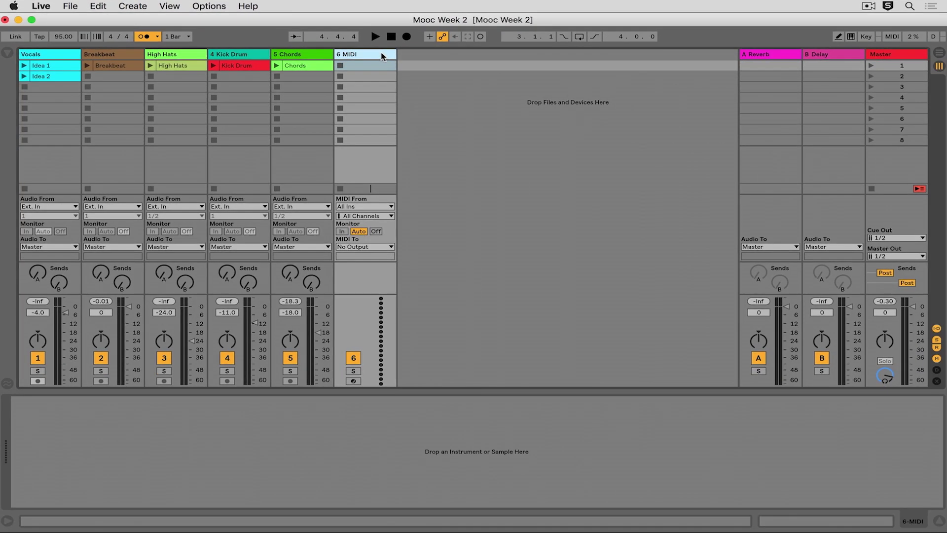
{"action": "left_click", "coordinate": [9, 54]}
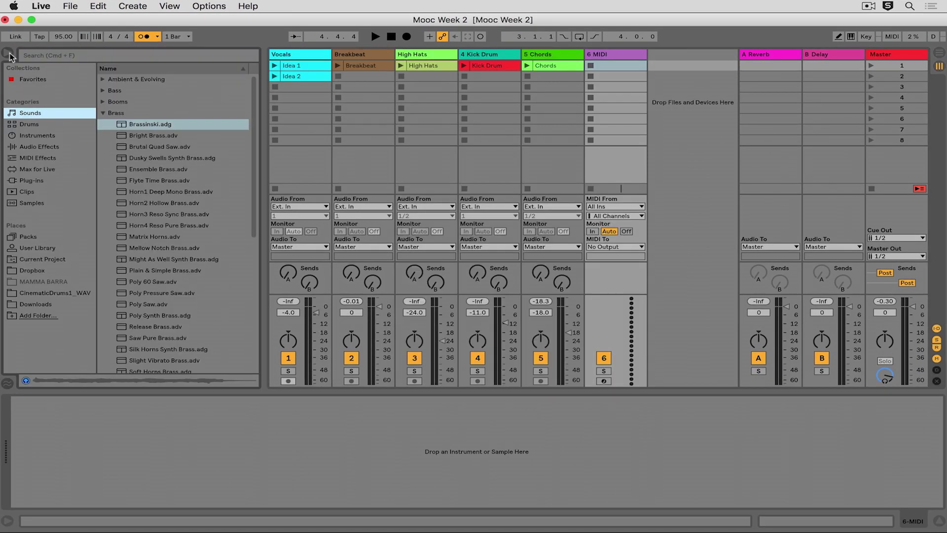
{"action": "left_click", "coordinate": [47, 137]}
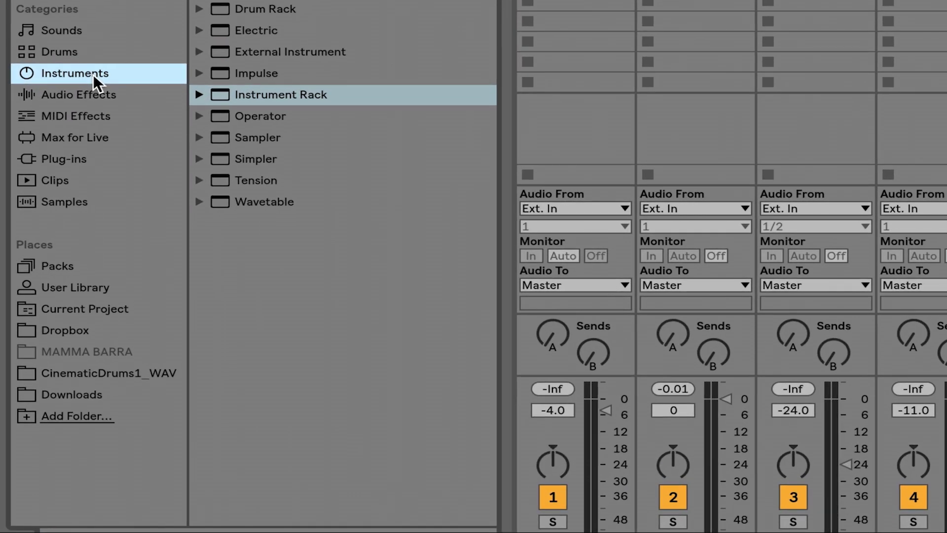
{"action": "left_click_drag", "start_coordinate": [244, 155], "coordinate": [430, 413]}
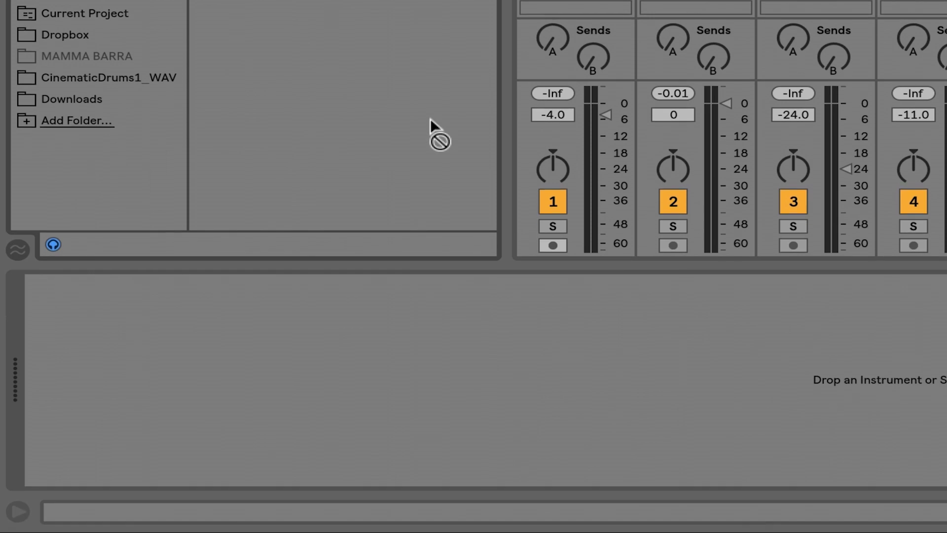
{"action": "left_click_drag", "start_coordinate": [430, 117], "coordinate": [411, 365]}
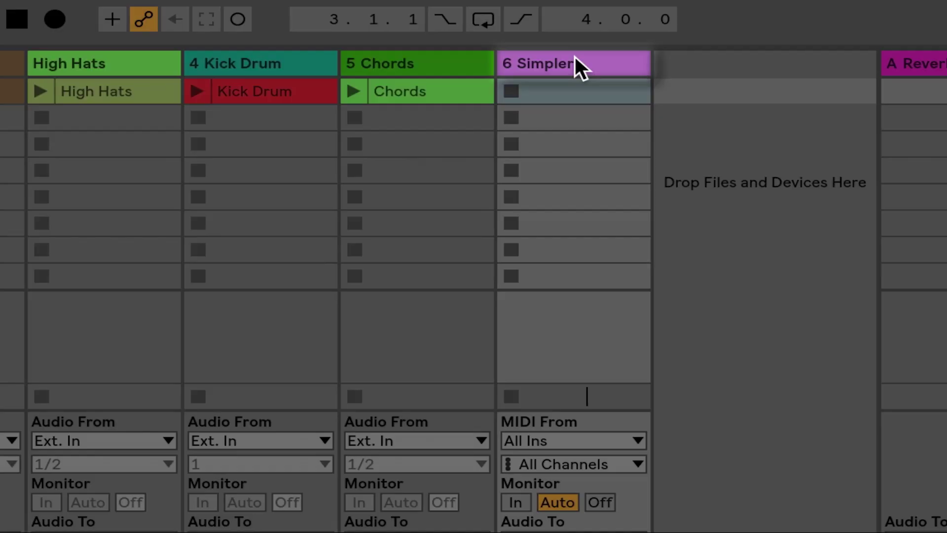
{"action": "key", "text": "ctrl+alt+b"}
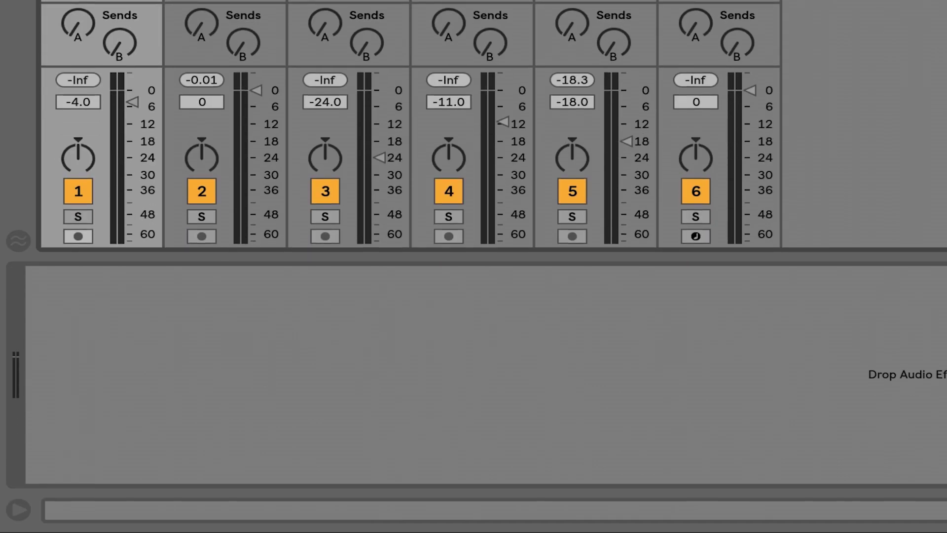
Step: Load the recorded vocal sample '1-Audio 0001' into track 6's Simpler
{"action": "left_click", "coordinate": [719, 54]}
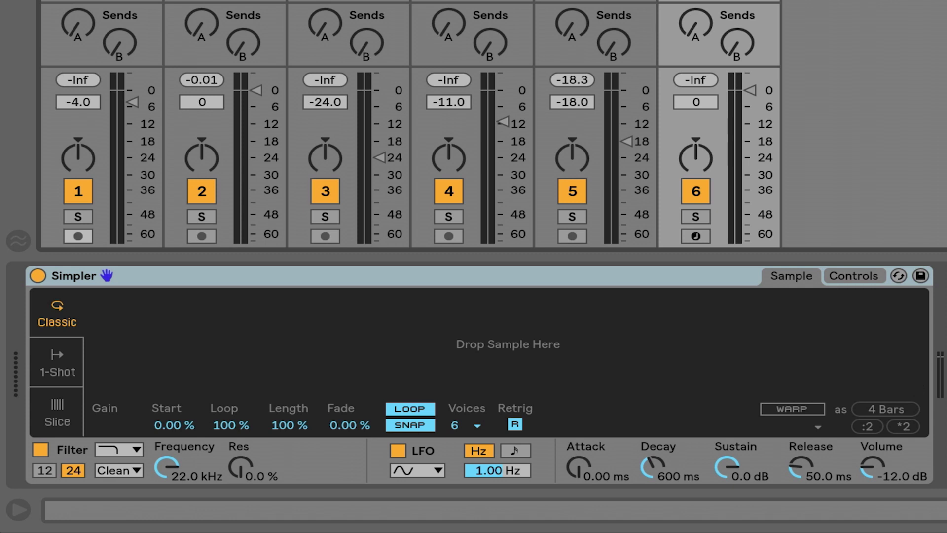
{"action": "left_click_drag", "start_coordinate": [377, 170], "coordinate": [461, 350]}
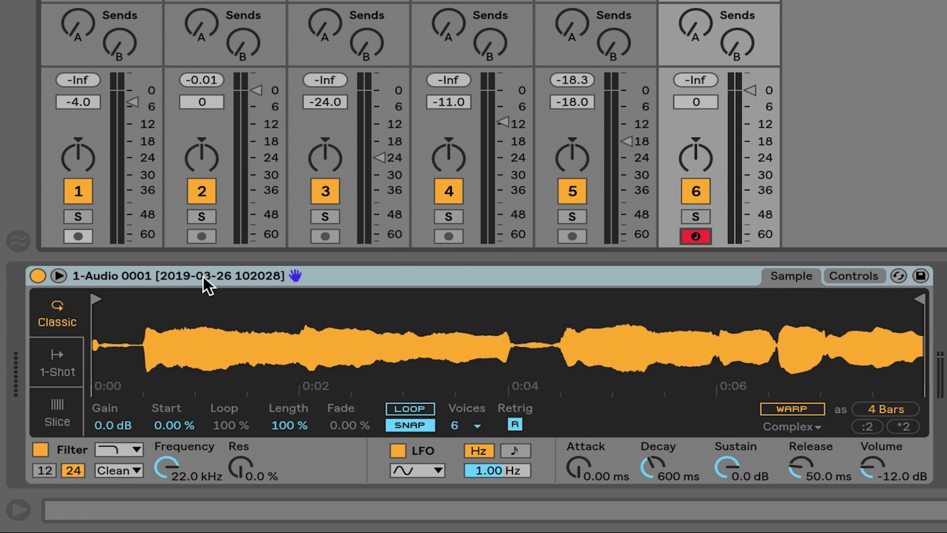
Step: Move Simpler's start marker right to just before the vocal's onset
{"action": "left_click_drag", "start_coordinate": [101, 302], "coordinate": [147, 303]}
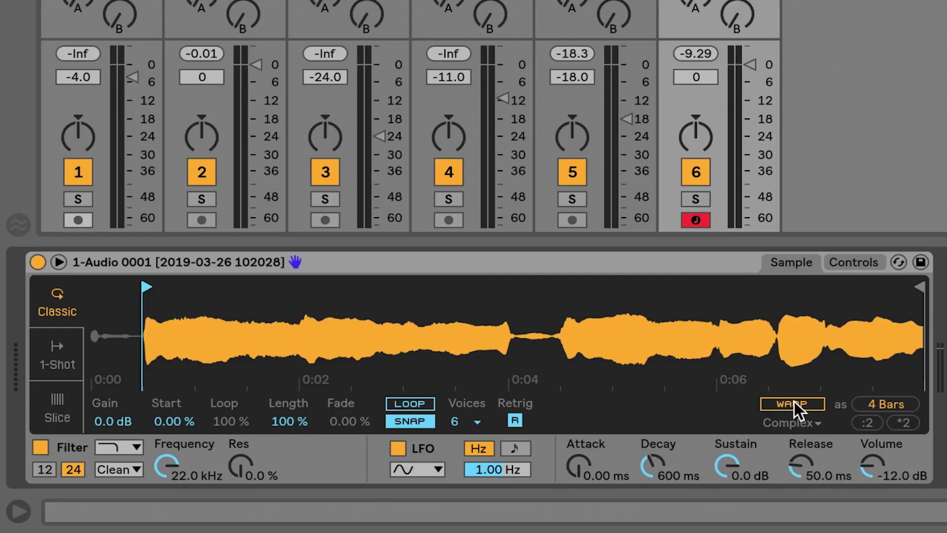
Step: Turn on warping for the Simpler sample using Complex warp mode
{"action": "left_click", "coordinate": [793, 403]}
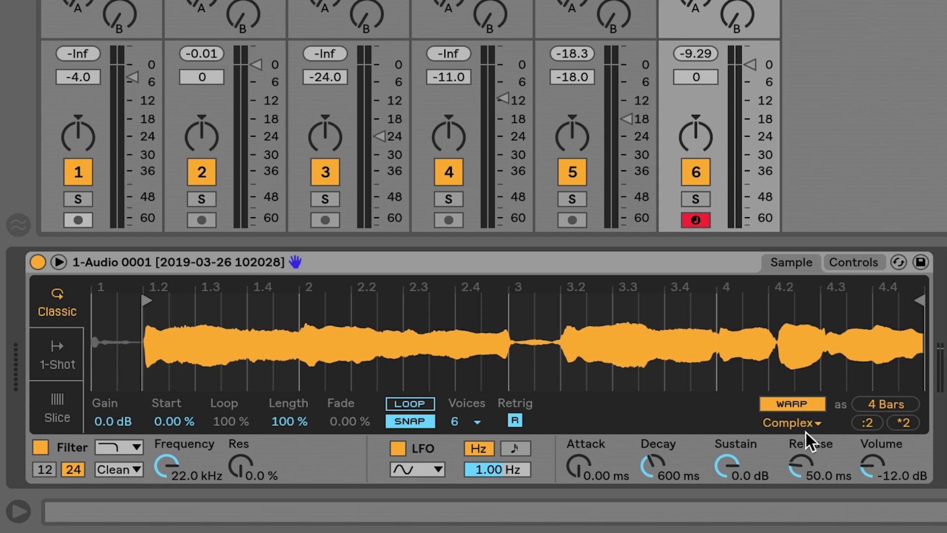
{"action": "left_click", "coordinate": [800, 422]}
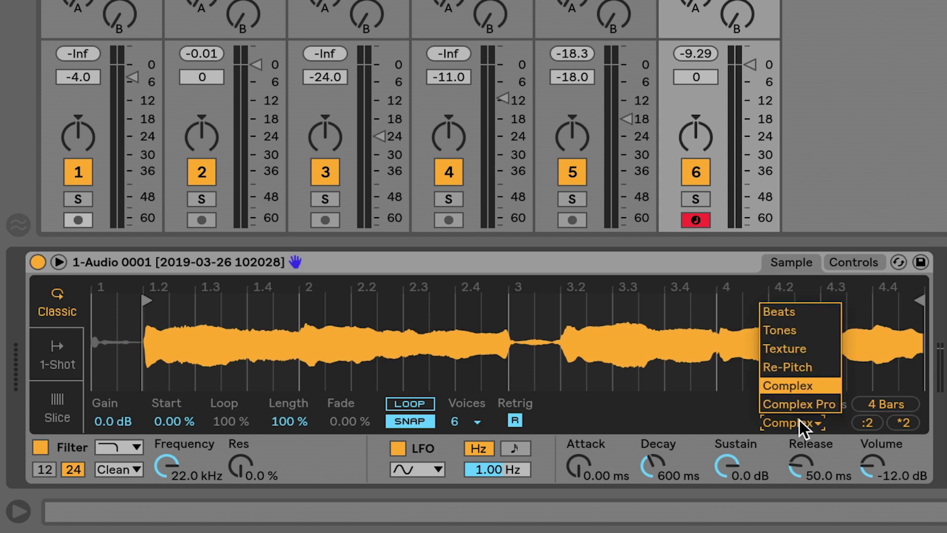
{"action": "left_click", "coordinate": [825, 384]}
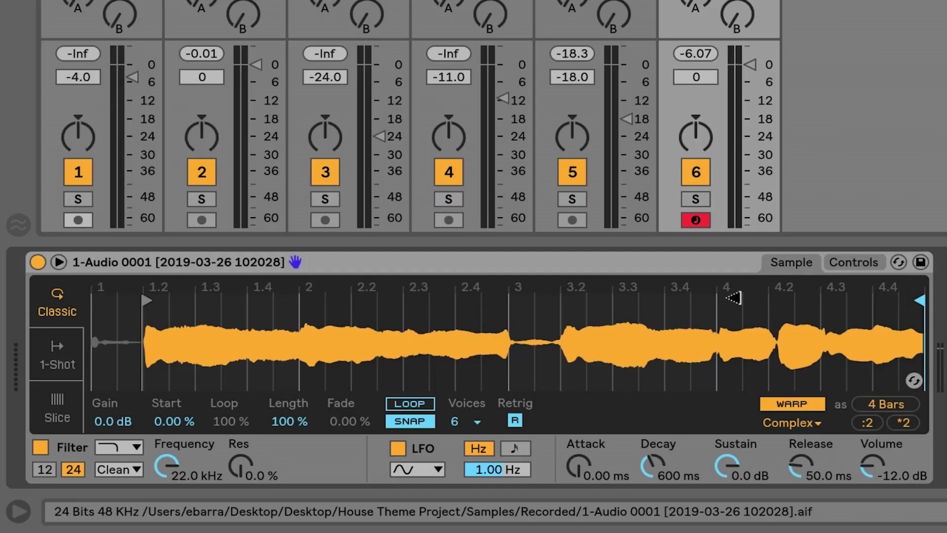
Step: Trim the sample to 1 Beat, audition it, and switch looping on
{"action": "mouse_move", "coordinate": [734, 298]}
{"action": "left_mouse_down"}
{"action": "mouse_move", "coordinate": [186, 291]}
{"action": "mouse_move", "coordinate": [208, 290]}
{"action": "left_mouse_up"}
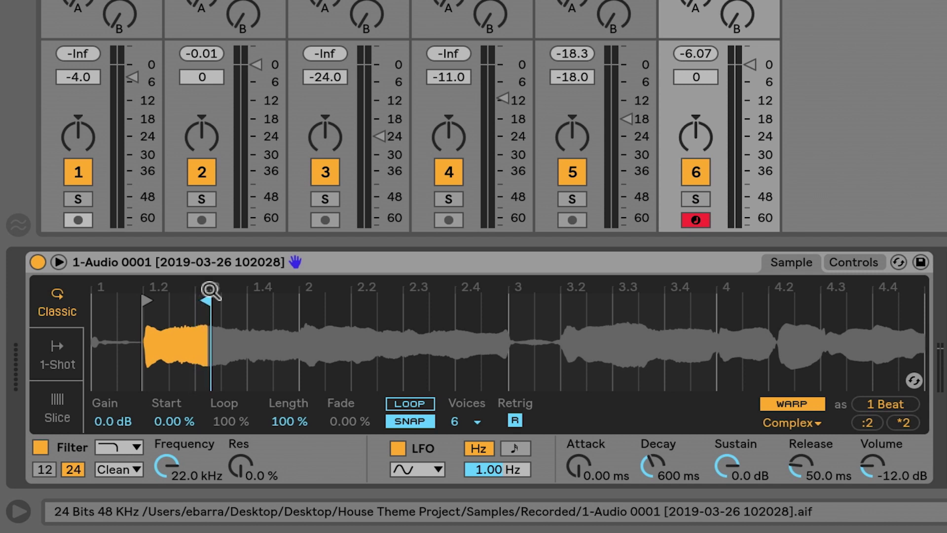
{"action": "key", "text": "a"}
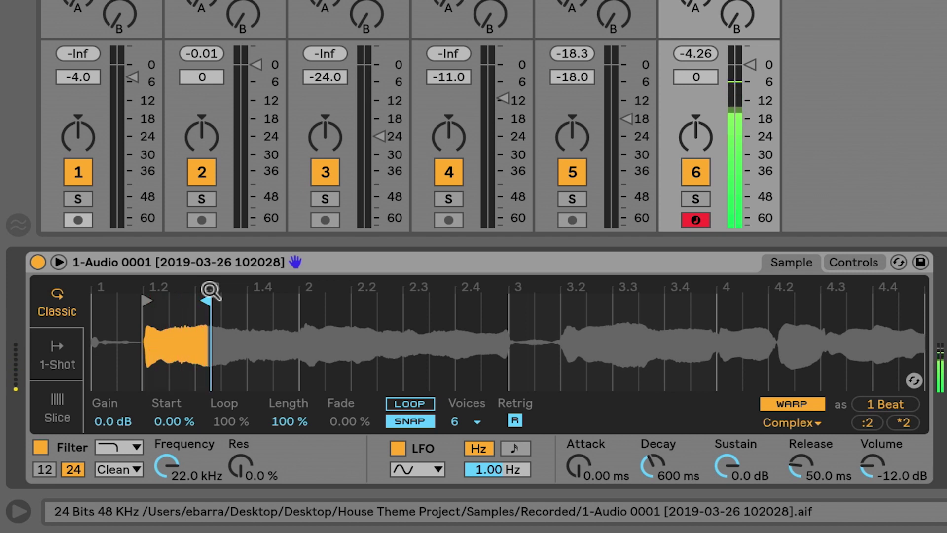
{"action": "left_click", "coordinate": [417, 404]}
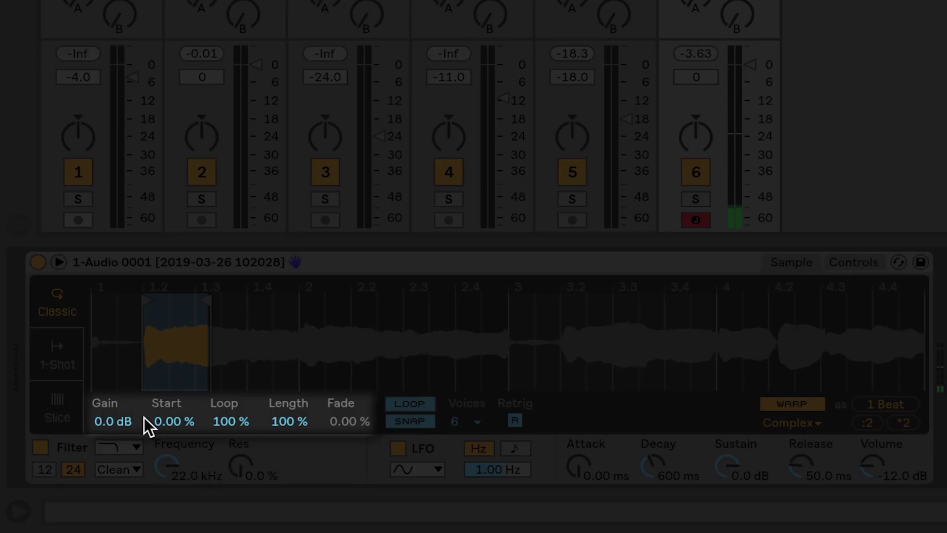
Step: Set Simpler's Start to 48.4 %, Loop to 74.2 % and Length to 39.1 %
{"action": "left_click", "coordinate": [170, 421]}
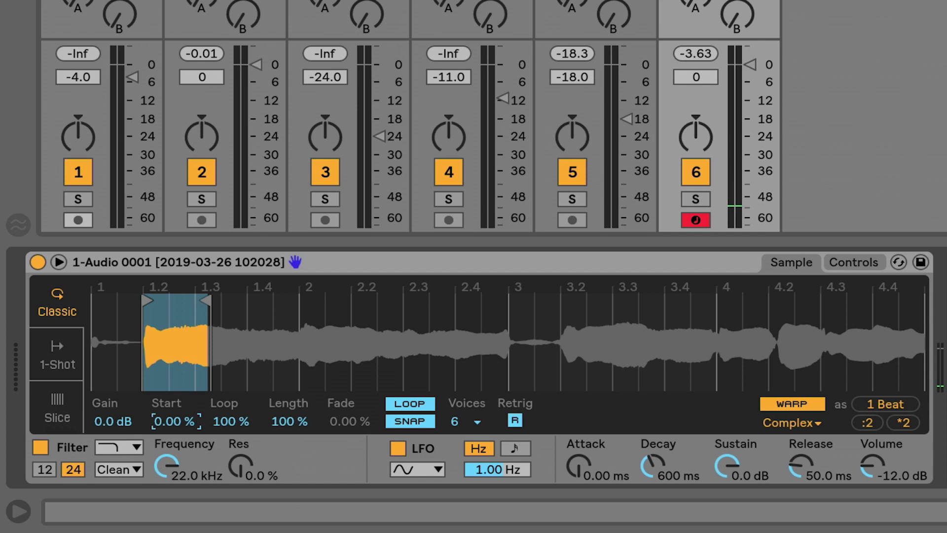
{"action": "left_click_drag", "start_coordinate": [170, 421], "coordinate": [170, 381]}
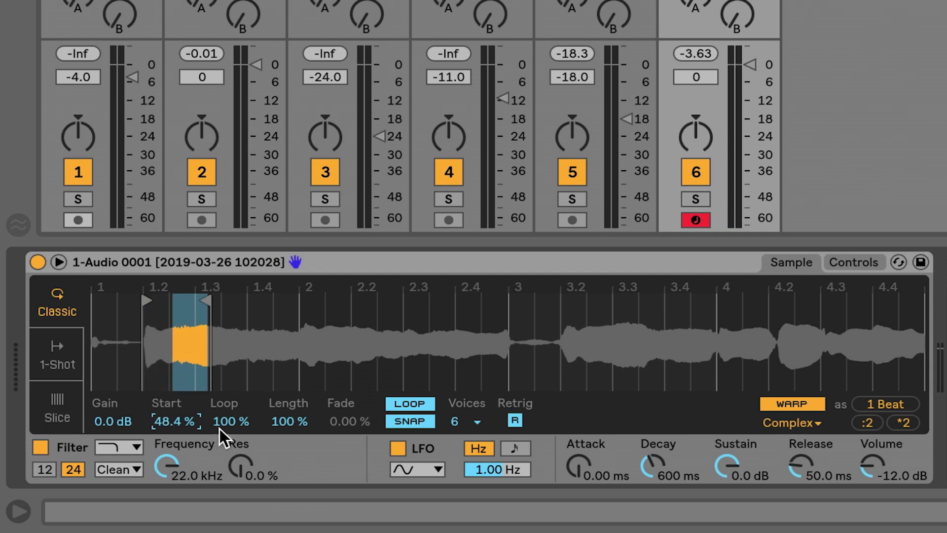
{"action": "left_click_drag", "start_coordinate": [220, 425], "coordinate": [220, 435]}
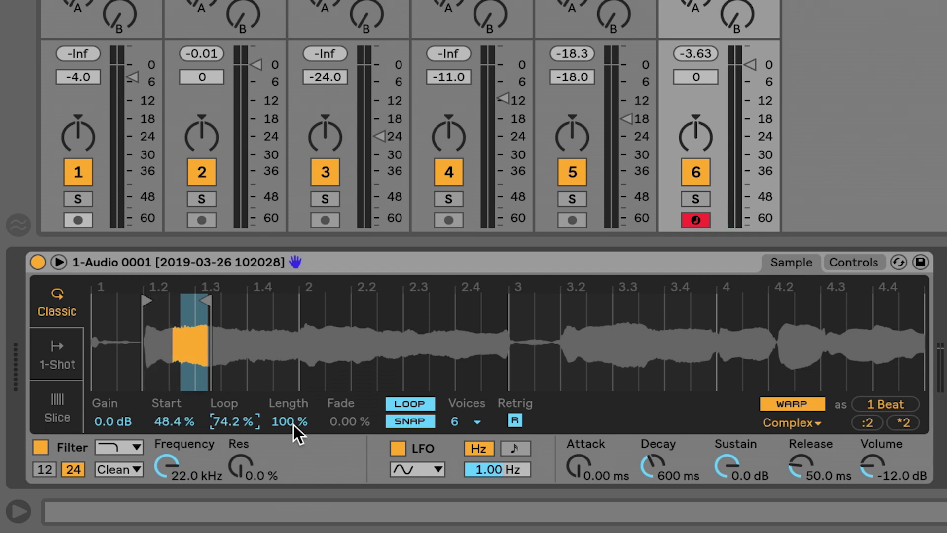
{"action": "left_click_drag", "start_coordinate": [293, 421], "coordinate": [293, 434]}
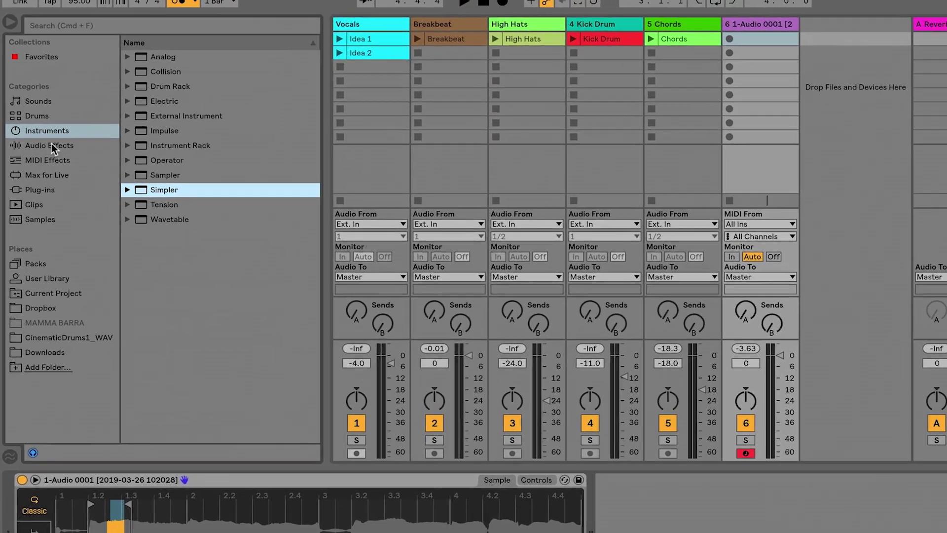
Step: Drag the Tuner audio effect into track 6's chain after Simpler
{"action": "left_click", "coordinate": [39, 124]}
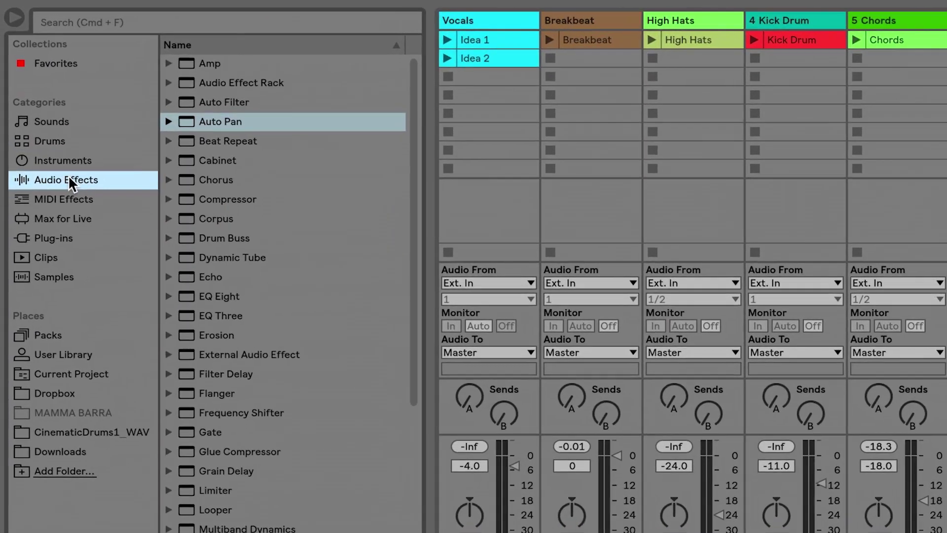
{"action": "scroll", "coordinate": [272, 244], "scroll_direction": "down", "scroll_amount": 5}
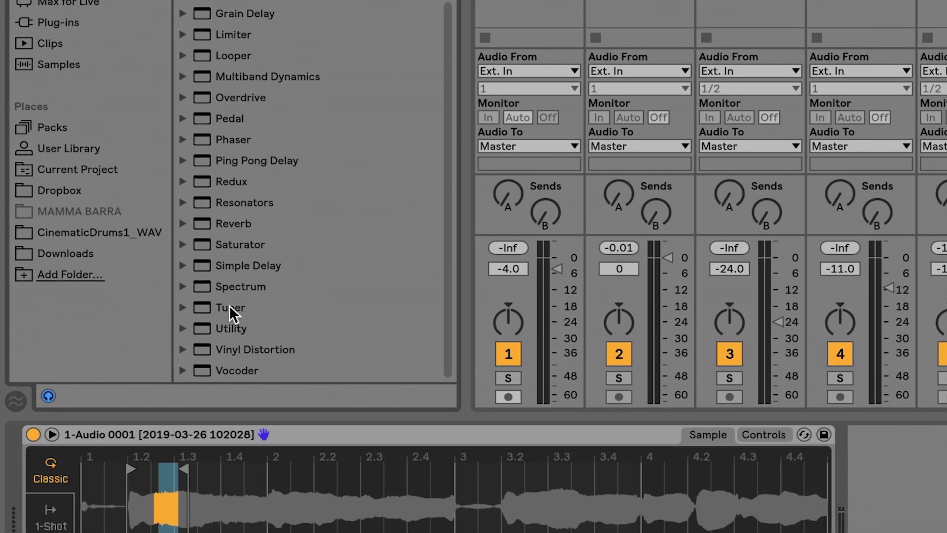
{"action": "left_click", "coordinate": [253, 414]}
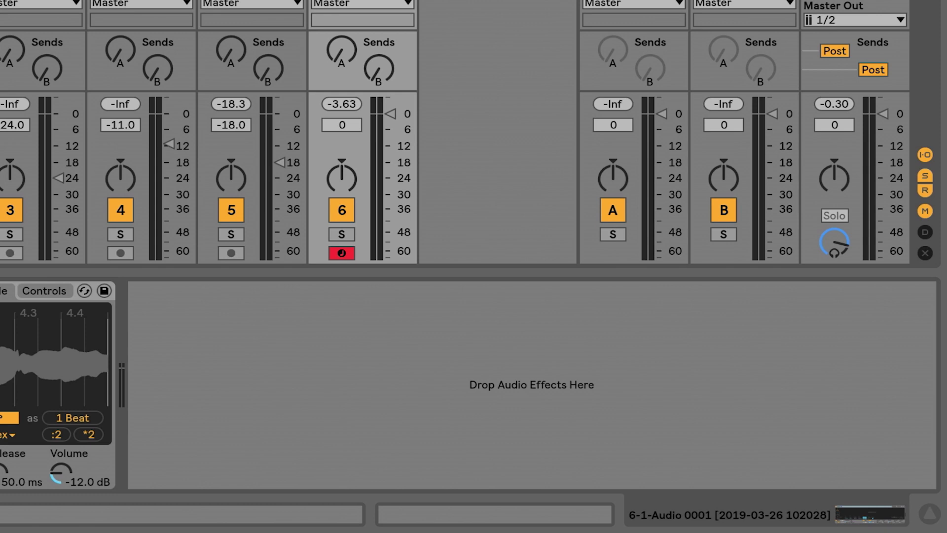
{"action": "left_click_drag", "start_coordinate": [0, 296], "coordinate": [192, 290]}
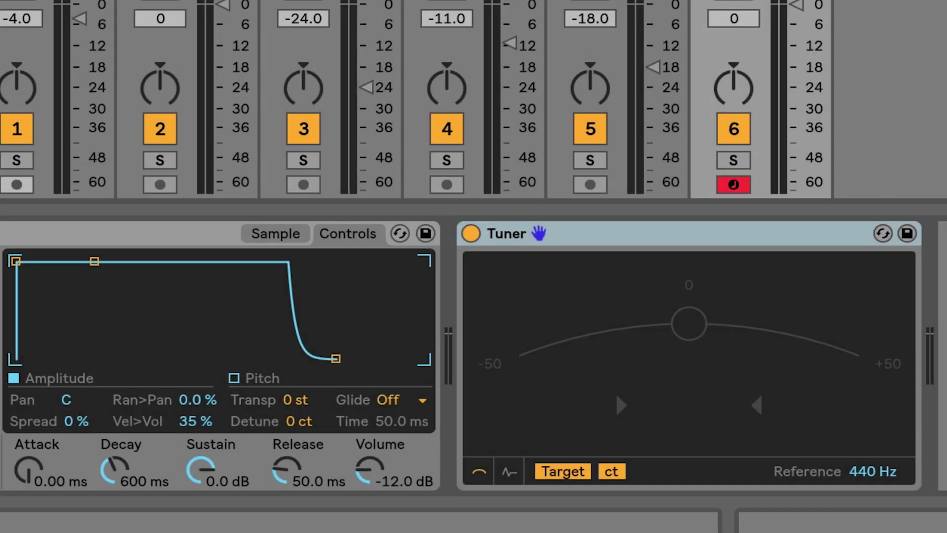
Step: Set Simpler's Transp value to +1 st
{"action": "left_click", "coordinate": [317, 400]}
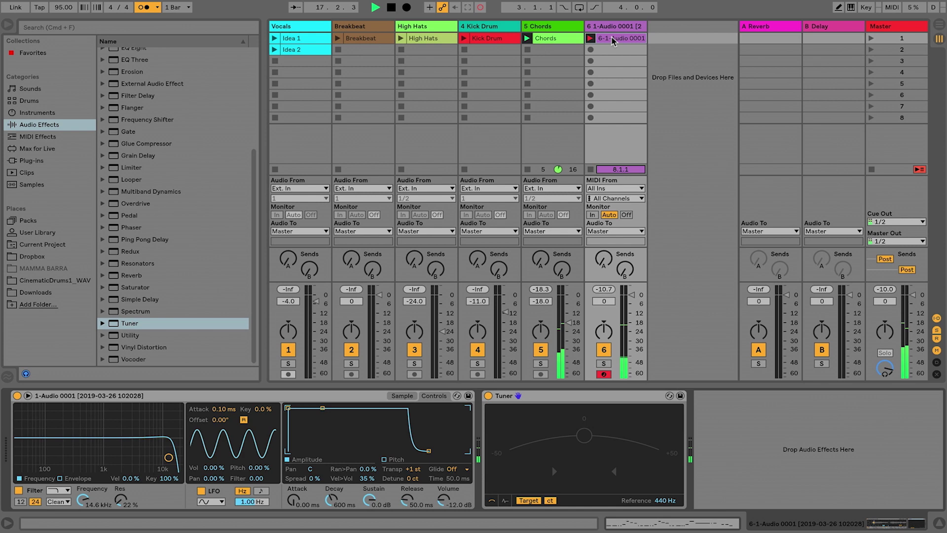
Step: Stop recording the 6-1-Audio 0001 clip, turn the metronome off, and view its notes
{"action": "left_click", "coordinate": [590, 39]}
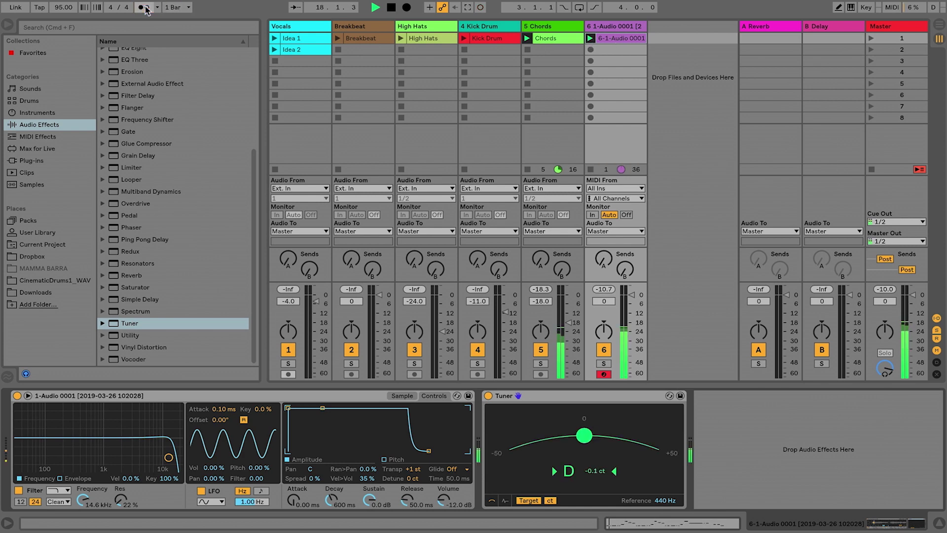
{"action": "left_click", "coordinate": [622, 38]}
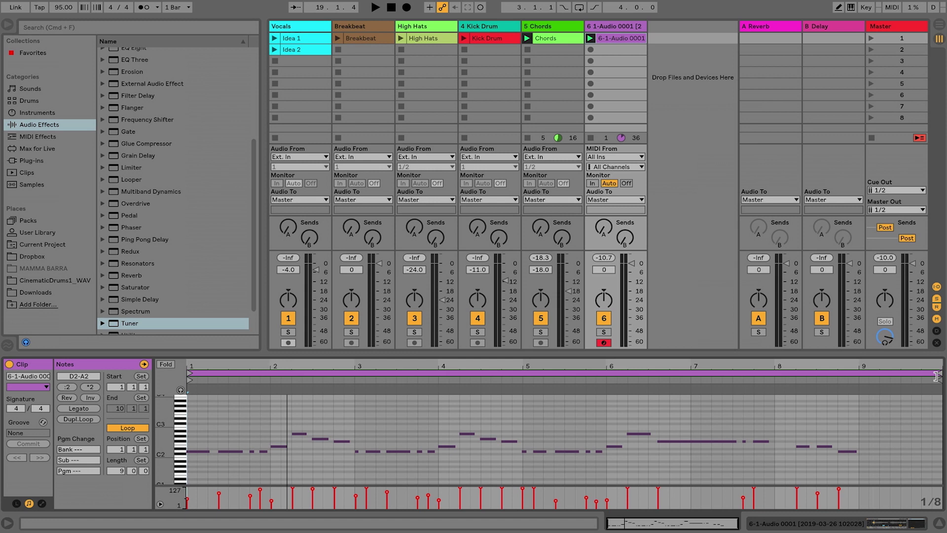
Step: Shorten the 6-1-Audio 0001 loop to bars 1–4 and launch the clip
{"action": "left_click_drag", "start_coordinate": [936, 376], "coordinate": [441, 368]}
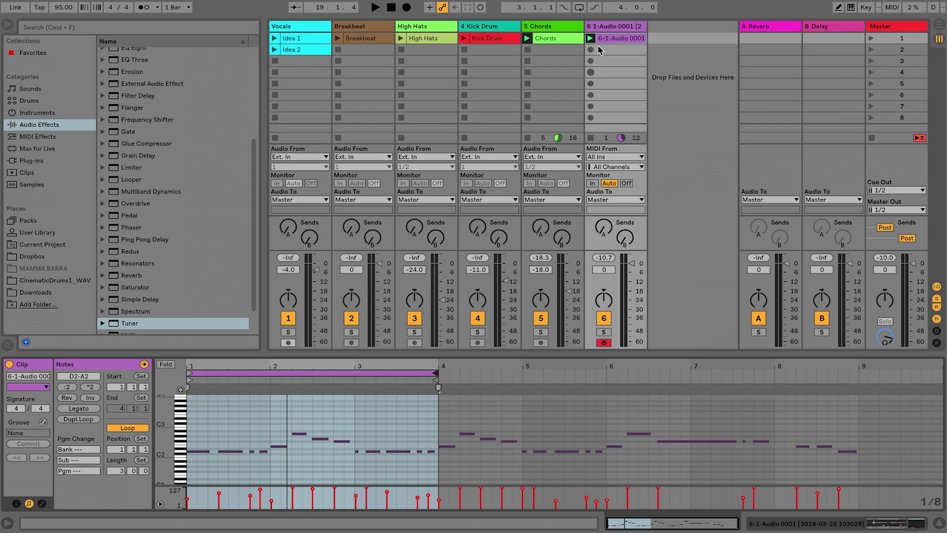
{"action": "left_click", "coordinate": [590, 38]}
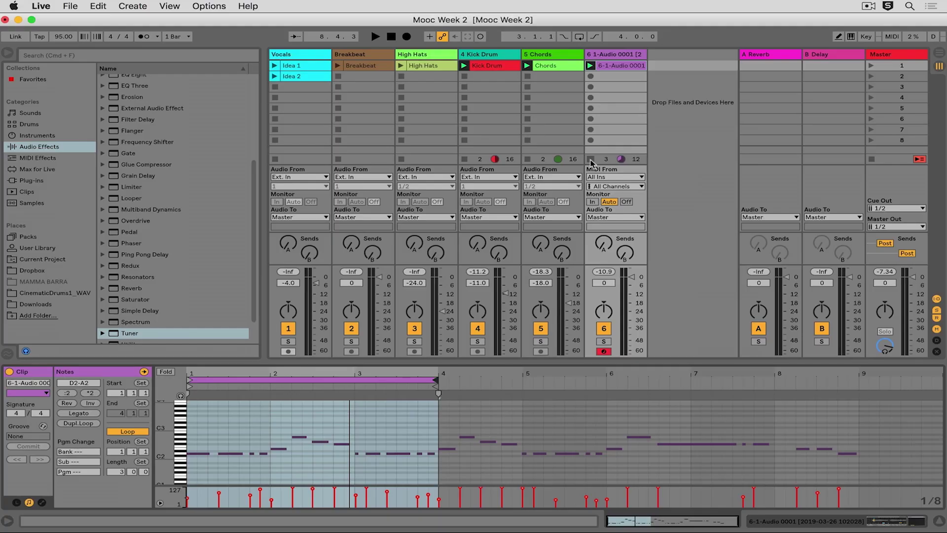
Step: Insert a seventh MIDI track, load an empty Simpler onto it, and select it
{"action": "left_click", "coordinate": [129, 5]}
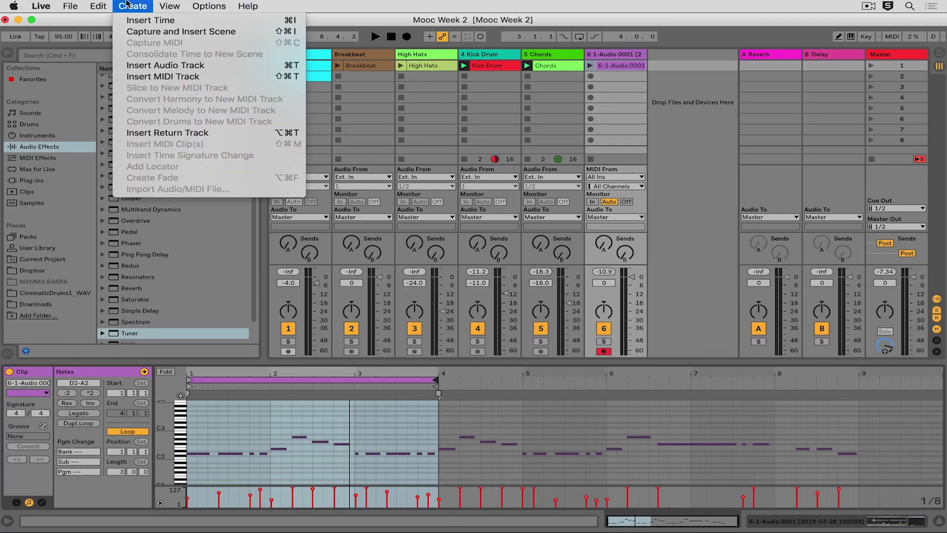
{"action": "left_click", "coordinate": [168, 78]}
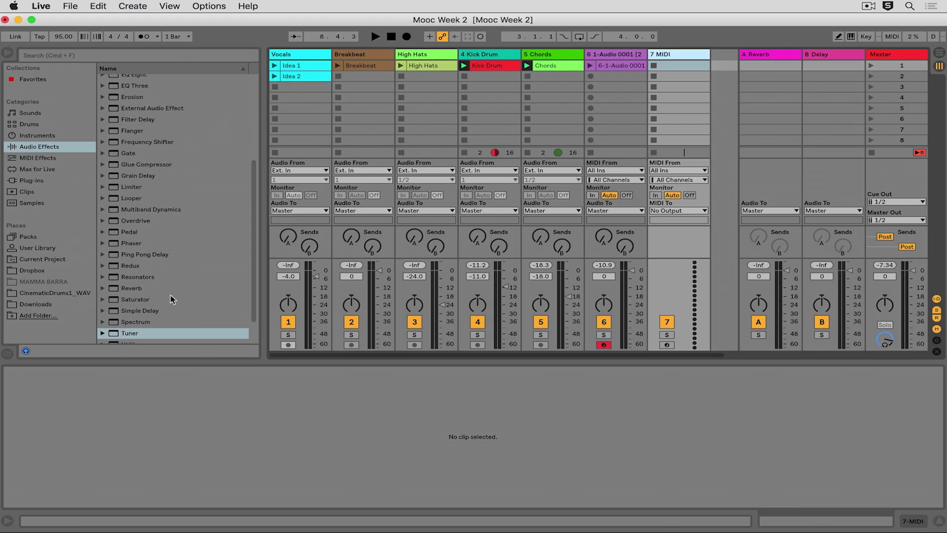
{"action": "left_click", "coordinate": [46, 137]}
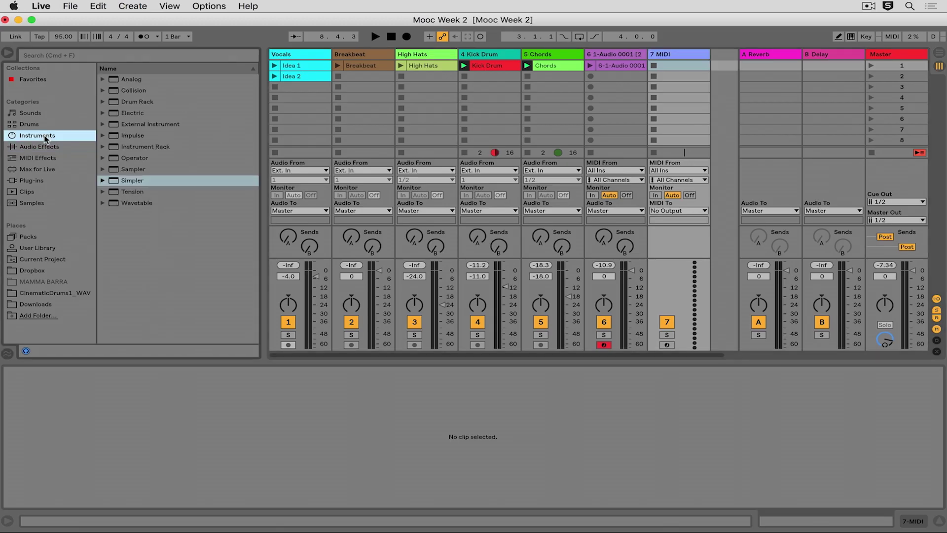
{"action": "double_click", "coordinate": [116, 181]}
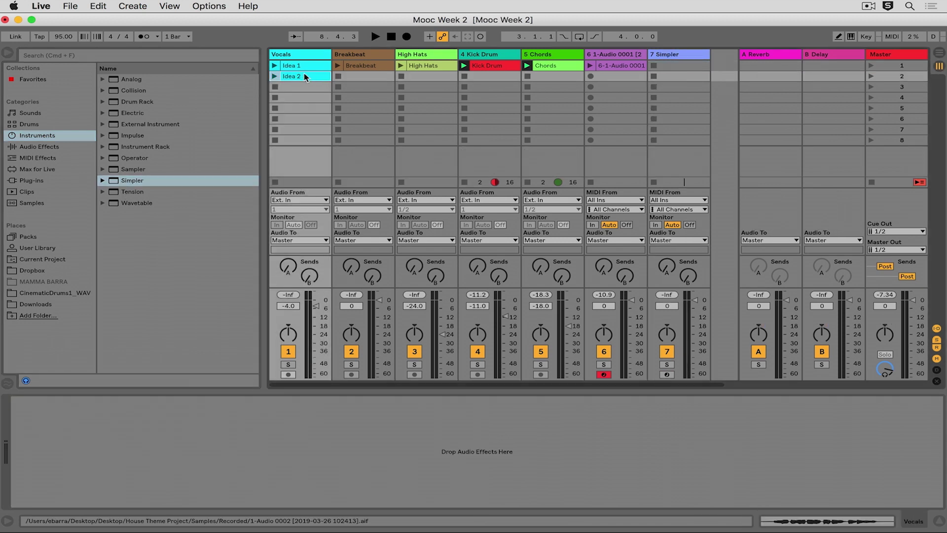
{"action": "left_click", "coordinate": [683, 55]}
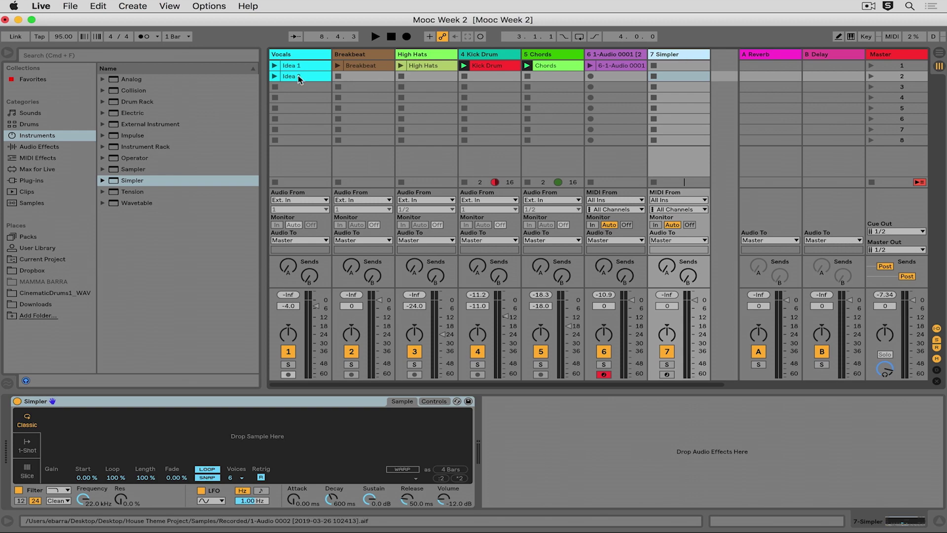
Step: Drop the Idea 2 vocal recording into Simpler so it loads in Slice mode
{"action": "left_click_drag", "start_coordinate": [299, 76], "coordinate": [246, 435]}
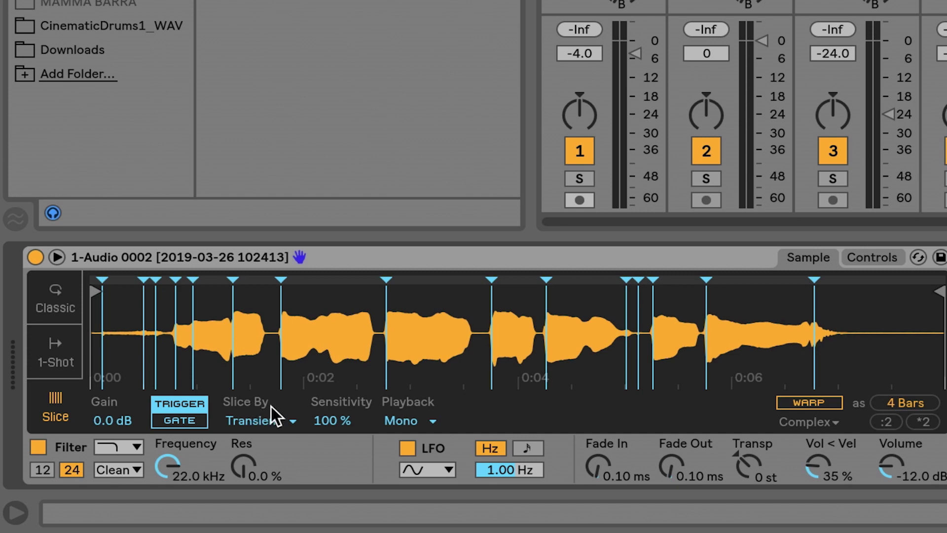
Step: Keep Transient slicing and move the sample start right to the first real slice
{"action": "left_click", "coordinate": [288, 422]}
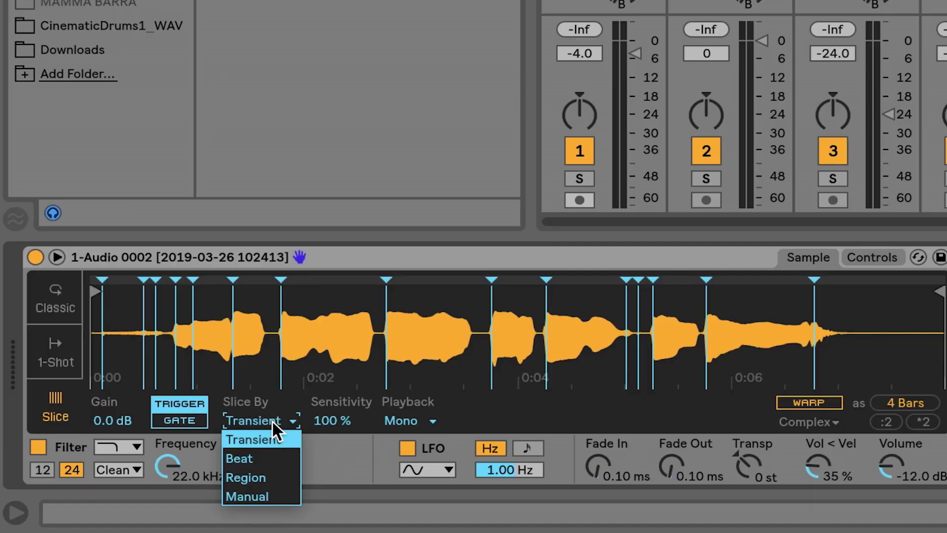
{"action": "left_click", "coordinate": [266, 420]}
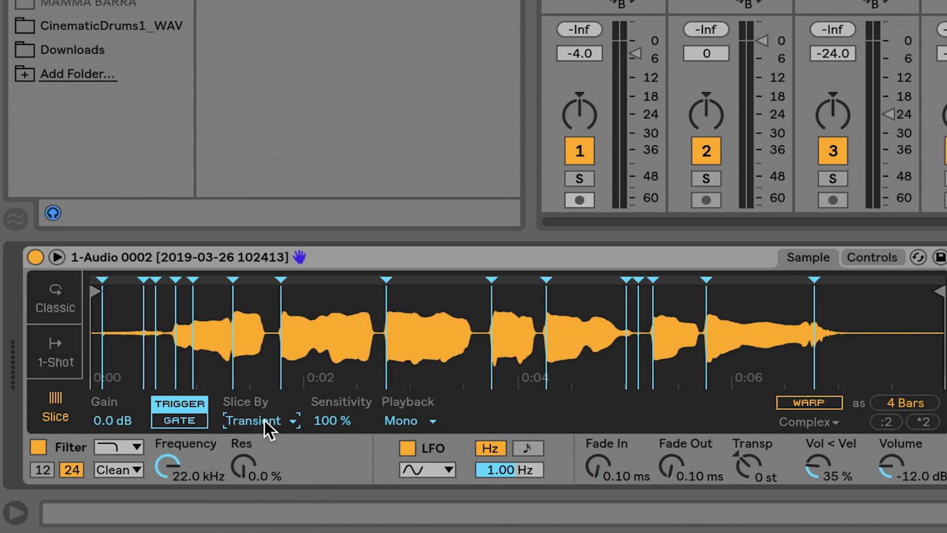
{"action": "left_click_drag", "start_coordinate": [95, 295], "coordinate": [182, 306]}
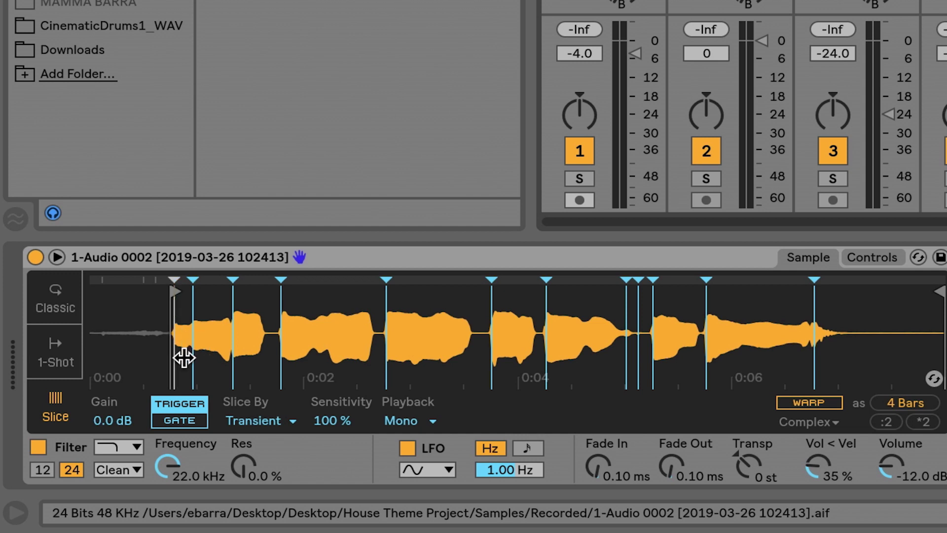
Step: Nudge a mid-sample slice marker slightly earlier on the vocal waveform
{"action": "mouse_move", "coordinate": [280, 315]}
{"action": "left_mouse_down"}
{"action": "mouse_move", "coordinate": [313, 318]}
{"action": "mouse_move", "coordinate": [276, 316]}
{"action": "left_mouse_up"}
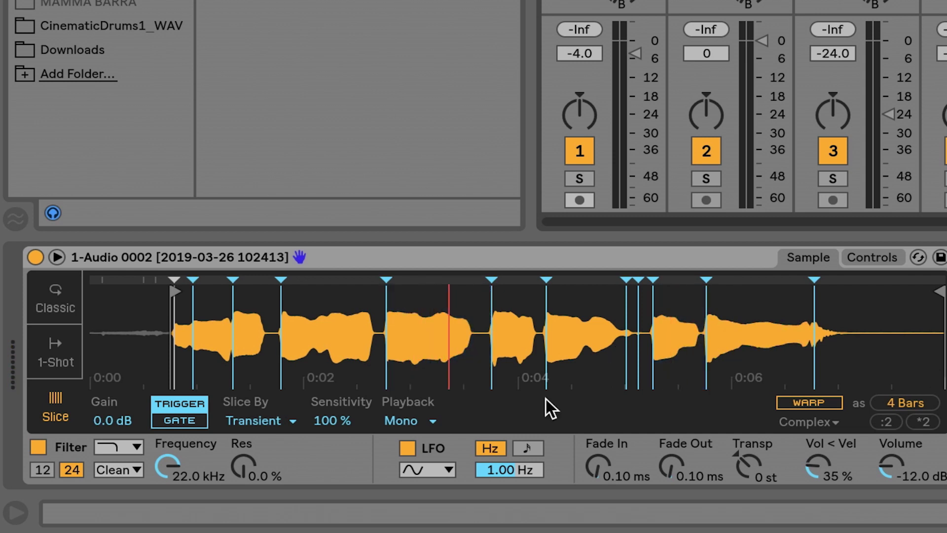
Step: Move a late slice marker in the vocal sample noticeably earlier
{"action": "left_click_drag", "start_coordinate": [490, 280], "coordinate": [426, 279]}
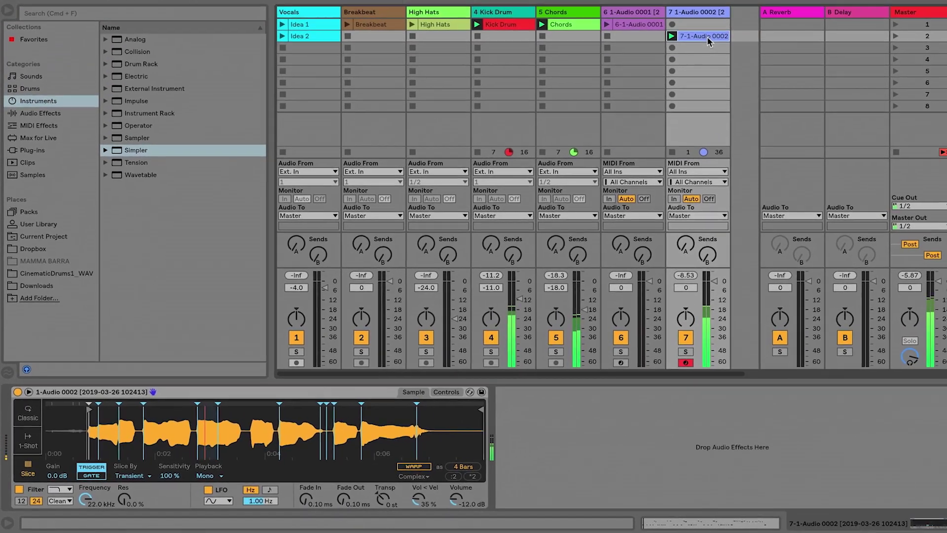
Step: Stop recording and set the 7-1-Audio 0002 clip loop from bar 5 to bar 9
{"action": "left_click", "coordinate": [685, 49]}
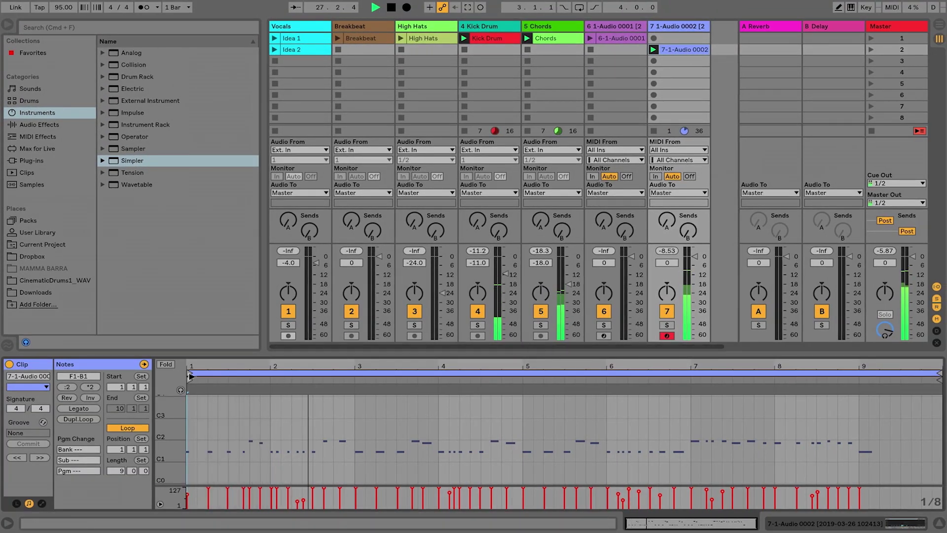
{"action": "left_click_drag", "start_coordinate": [190, 373], "coordinate": [523, 374]}
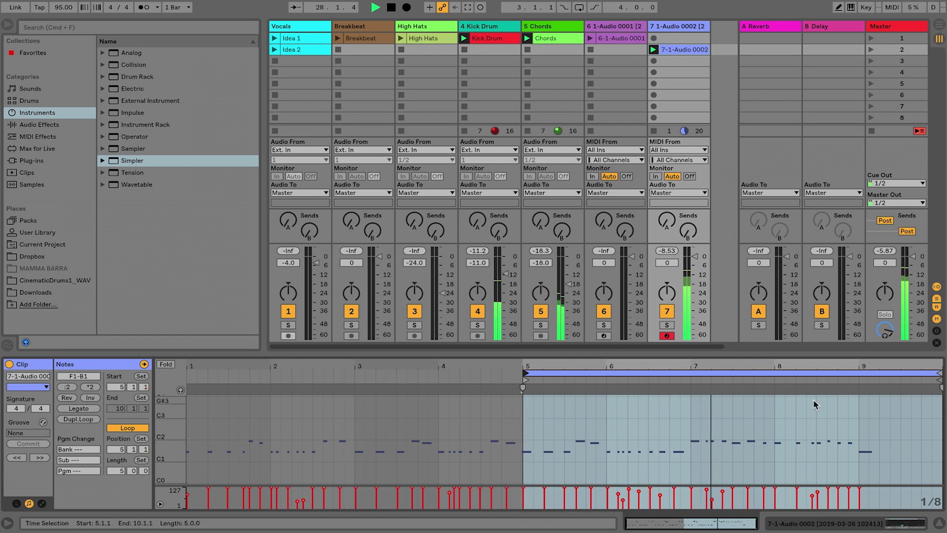
{"action": "left_click_drag", "start_coordinate": [938, 376], "coordinate": [857, 376]}
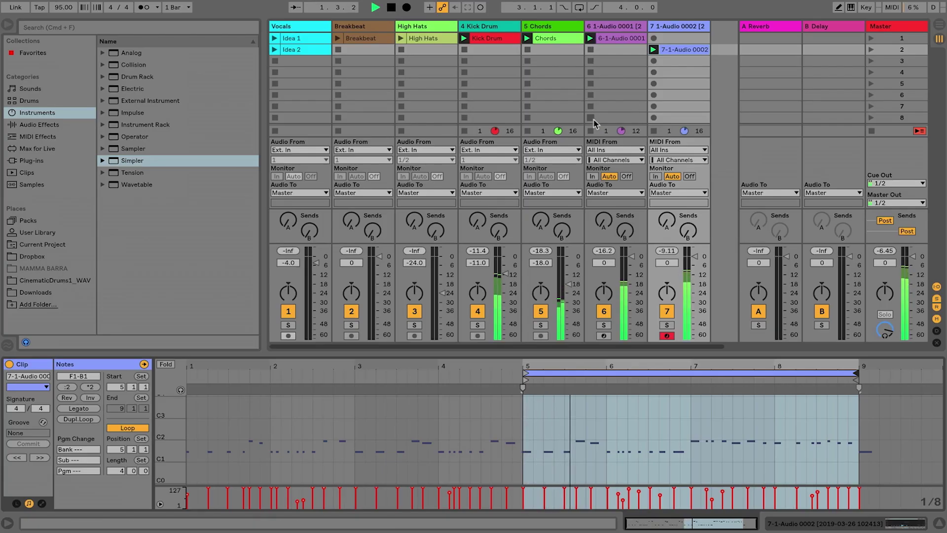
Step: Launch the High Hats clip and trim track 7's volume to around -4.6 dB
{"action": "left_click_drag", "start_coordinate": [695, 256], "coordinate": [696, 264]}
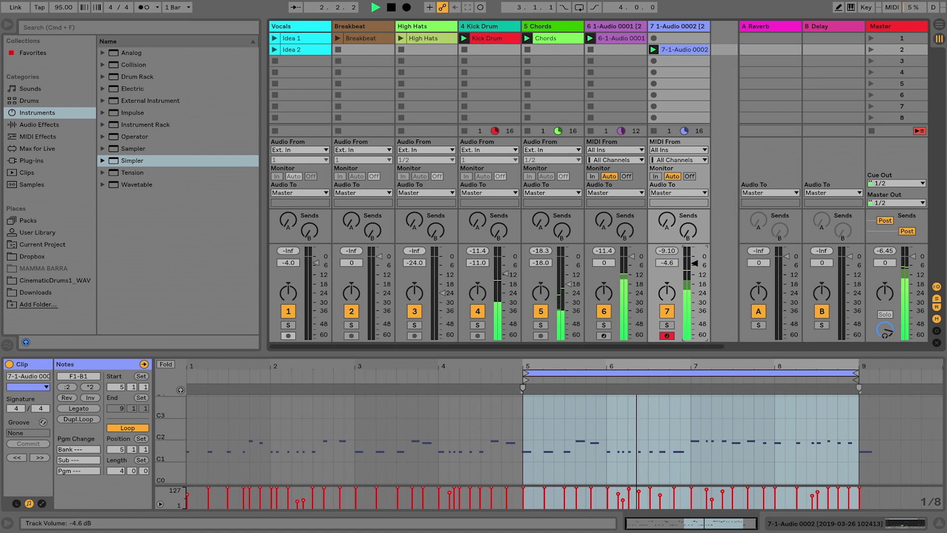
{"action": "left_click", "coordinate": [400, 38]}
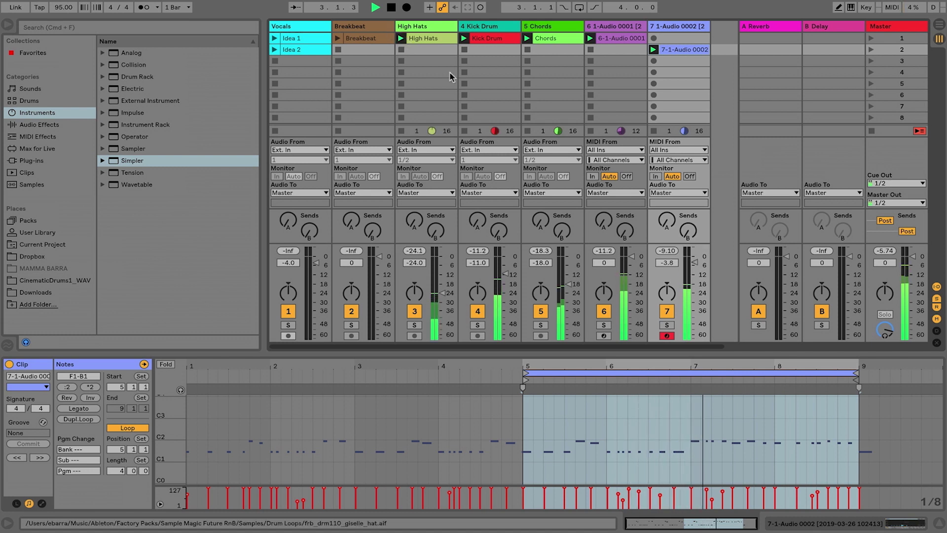
{"action": "left_click_drag", "start_coordinate": [695, 263], "coordinate": [695, 257]}
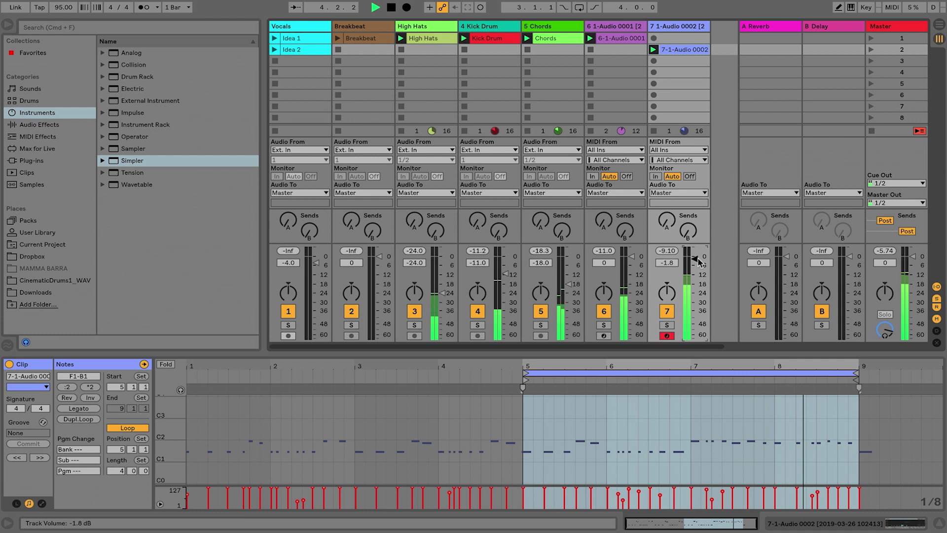
Step: Launch Breakbeat and Idea 1, setting Breakbeat to -13 dB and Vocals to -6 dB
{"action": "left_click", "coordinate": [339, 38]}
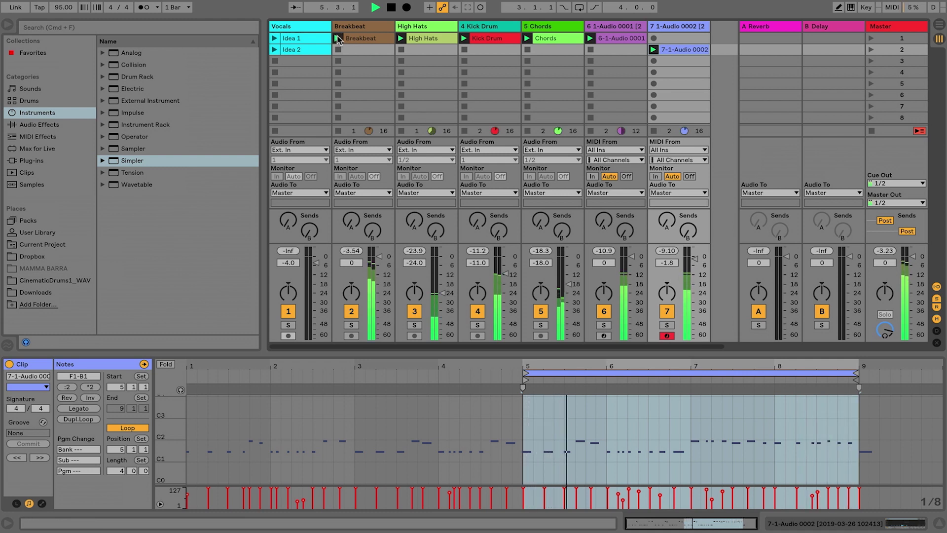
{"action": "left_click_drag", "start_coordinate": [379, 262], "coordinate": [379, 275]}
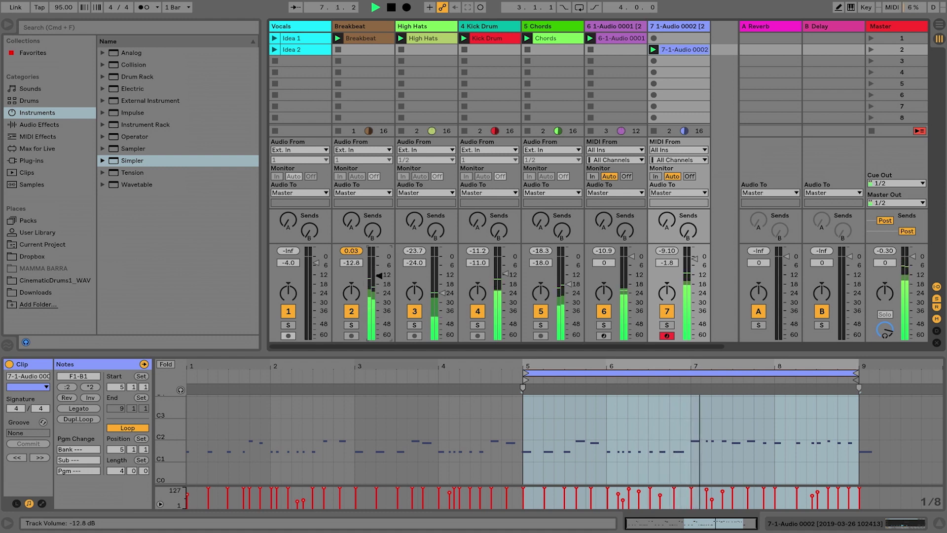
{"action": "left_click", "coordinate": [276, 42]}
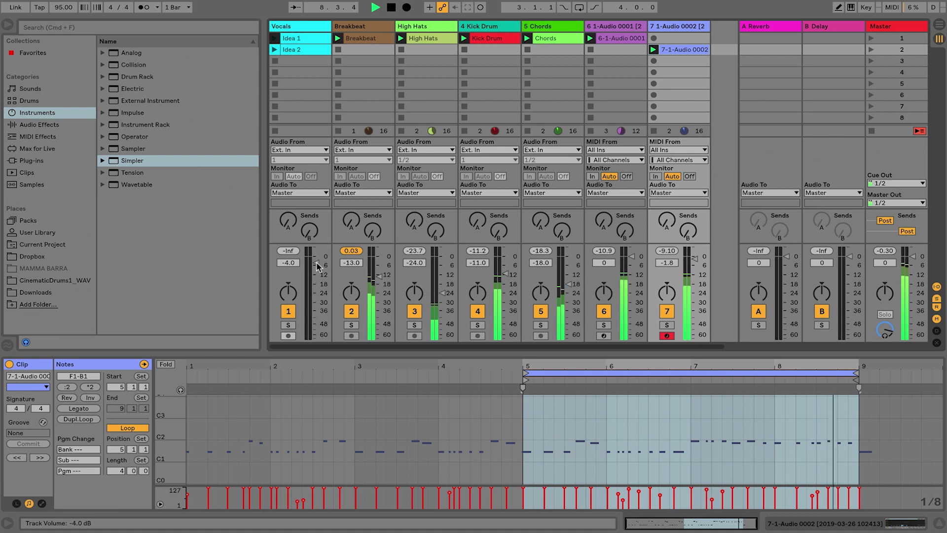
{"action": "left_click_drag", "start_coordinate": [316, 263], "coordinate": [316, 267]}
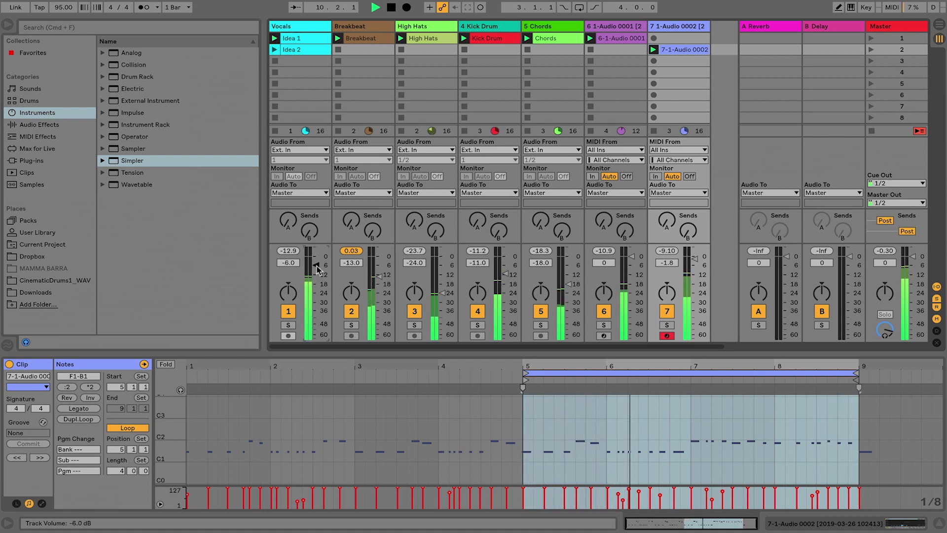